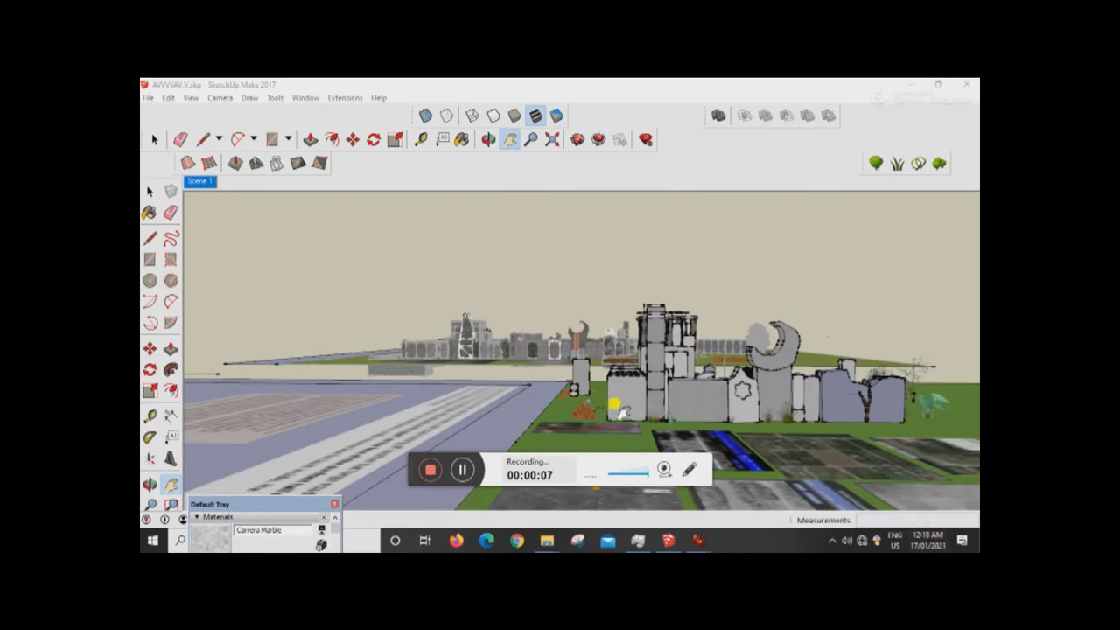
# Step: Switch to IrfanView, bring up the 1932 newspaper article and enlarge its photo around the small dark window in the stone wall
pyautogui.scroll(4, 617, 408)
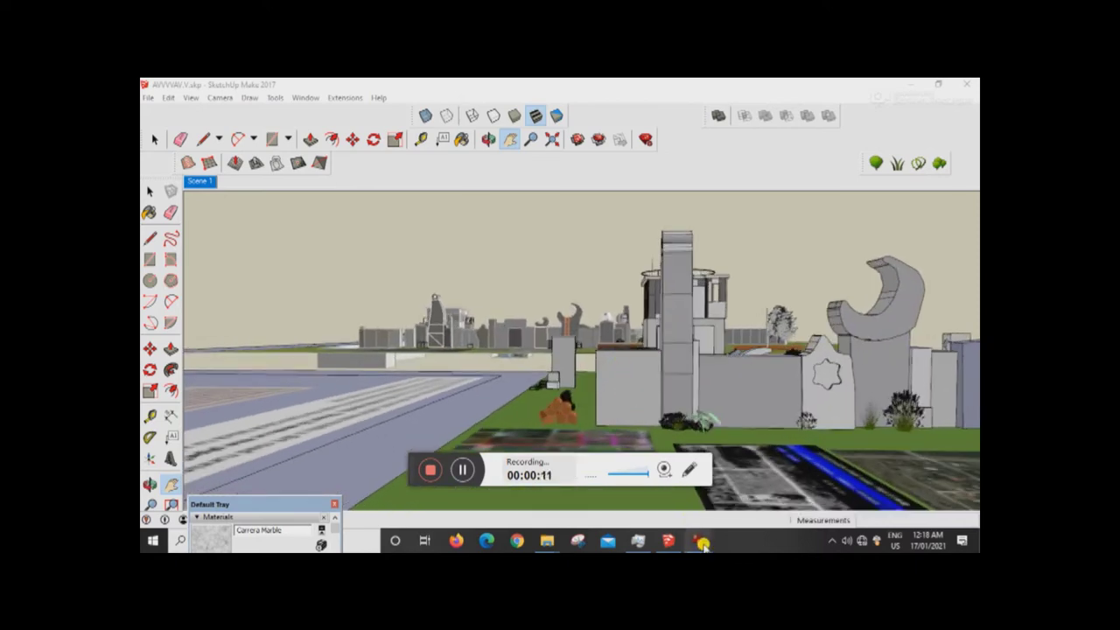
pyautogui.moveTo(705, 543)
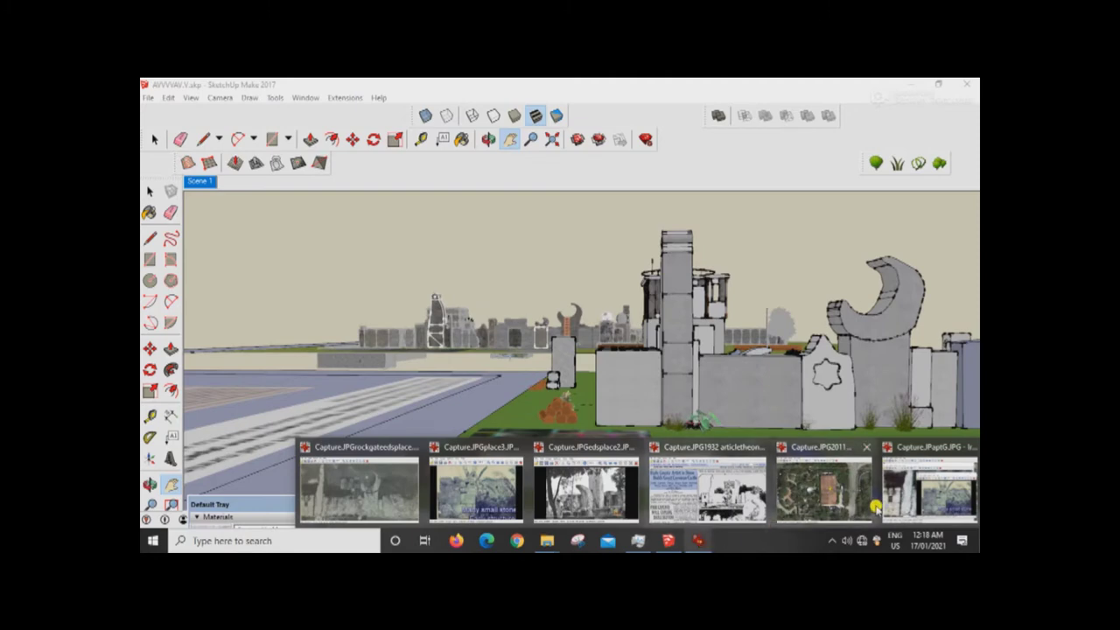
pyautogui.click(366, 505)
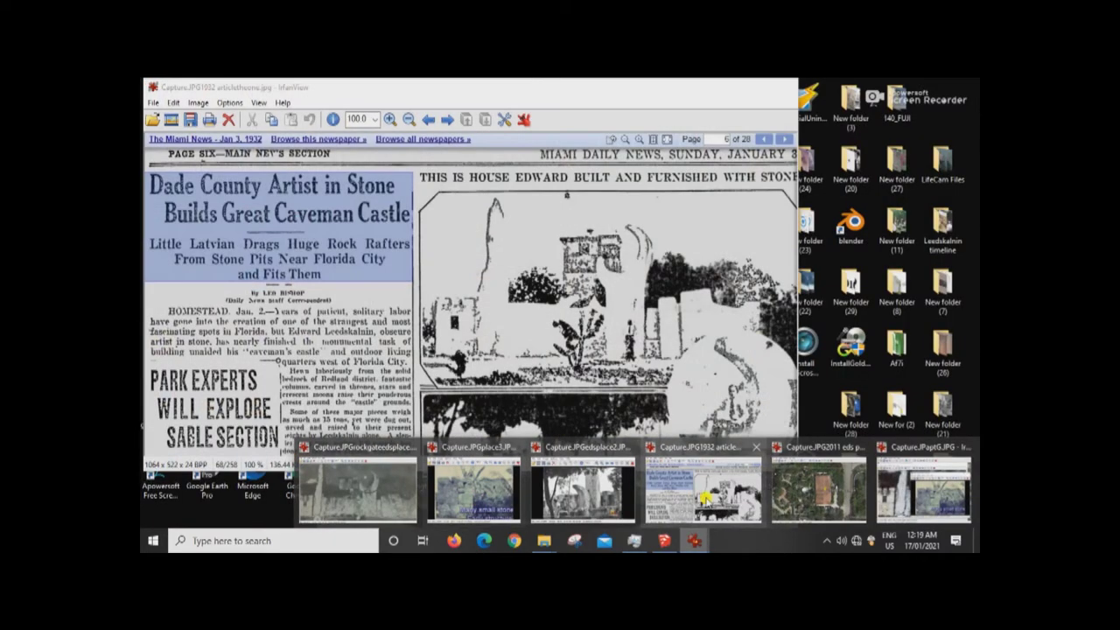
pyautogui.click(708, 490)
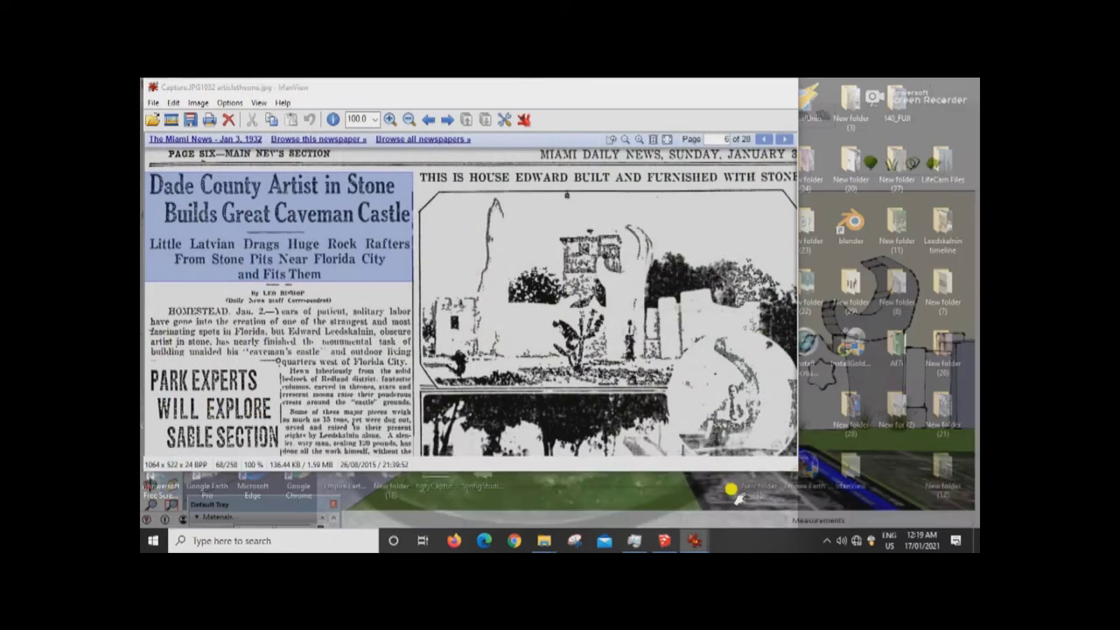
pyautogui.moveTo(413, 275); pyautogui.dragTo(415, 278)
pyautogui.moveTo(416, 278); pyautogui.dragTo(515, 375)
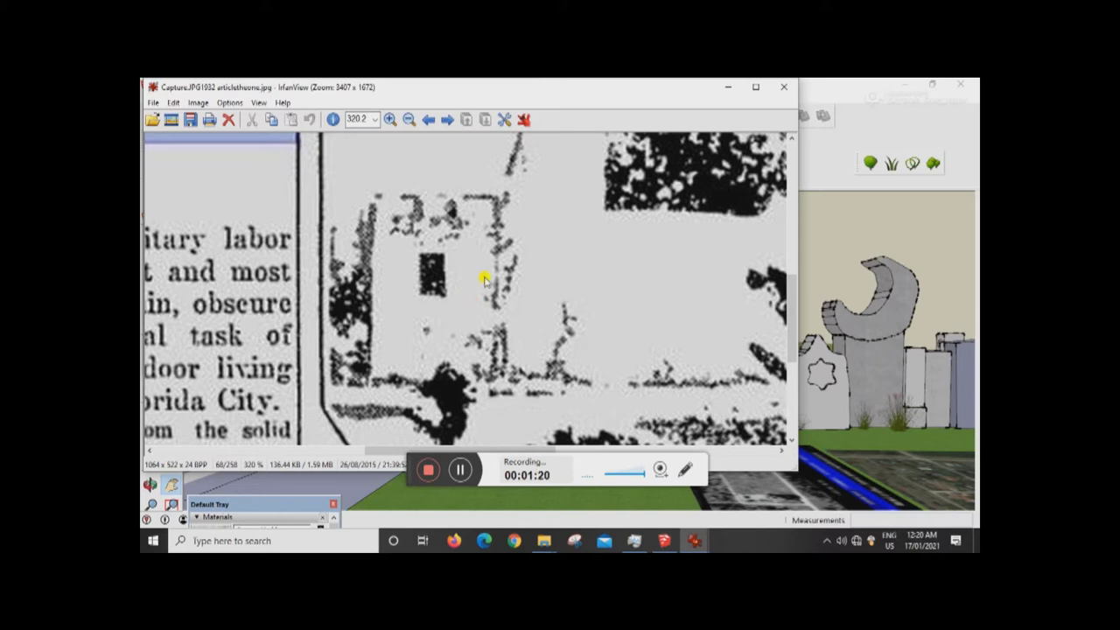
# Step: Return to the SketchUp model and examine the grid-roofed block beside the tall obelisk from above
pyautogui.click(727, 88)
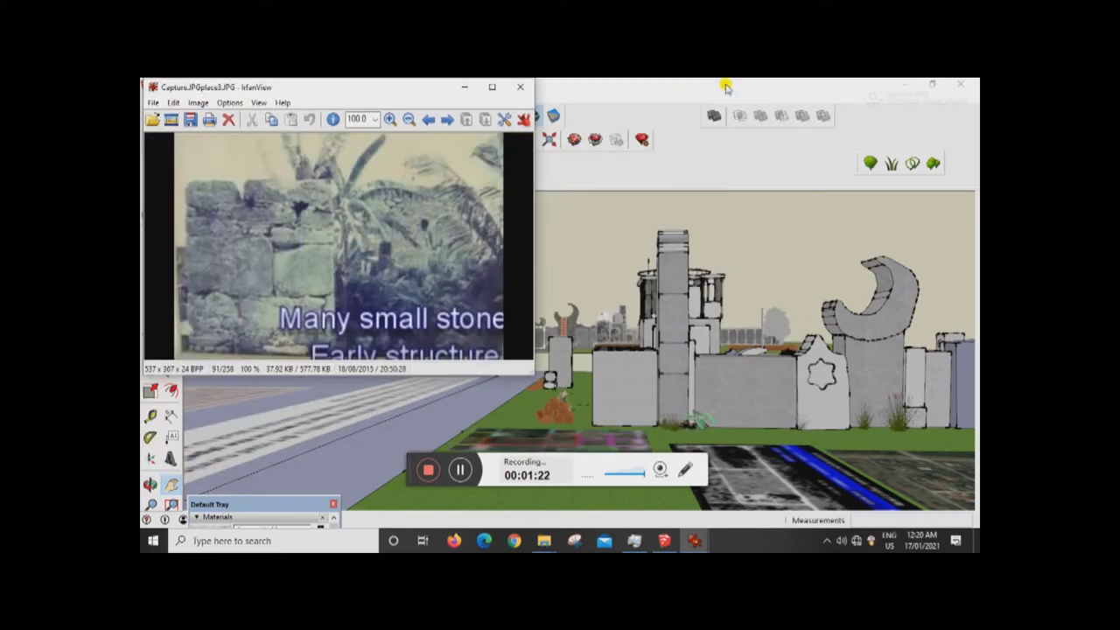
pyautogui.click(669, 289)
pyautogui.moveTo(674, 333); pyautogui.dragTo(670, 392)
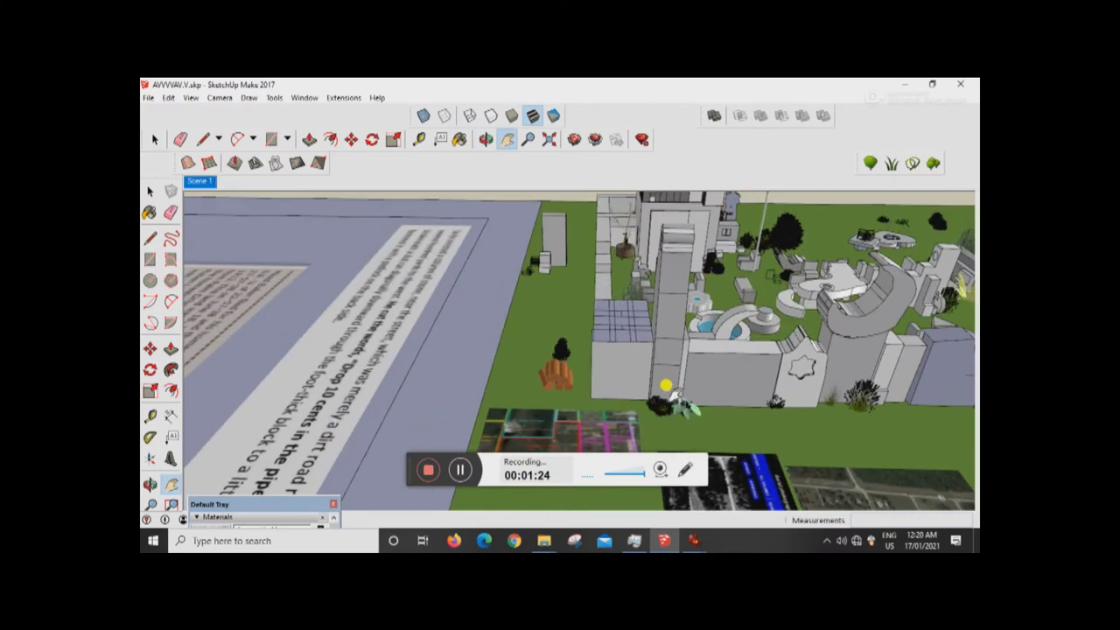
pyautogui.moveTo(606, 302); pyautogui.dragTo(601, 342)
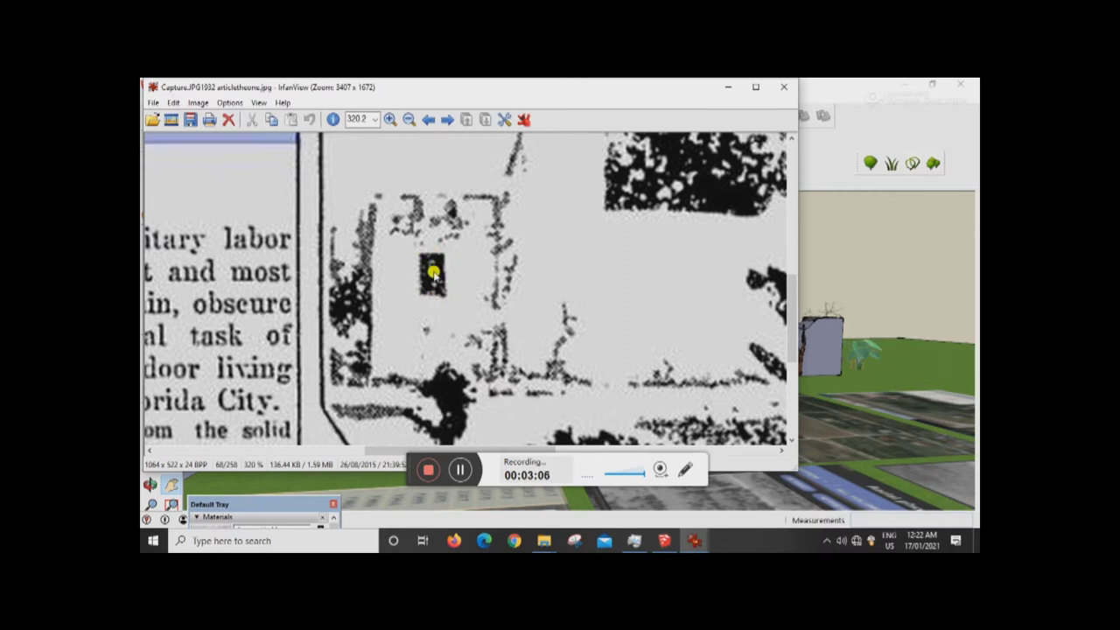
# Step: Examine the windowed structure and its surroundings in the 1932 article photo at a lower magnification, and minimize the image
pyautogui.scroll(-1, 433, 273)
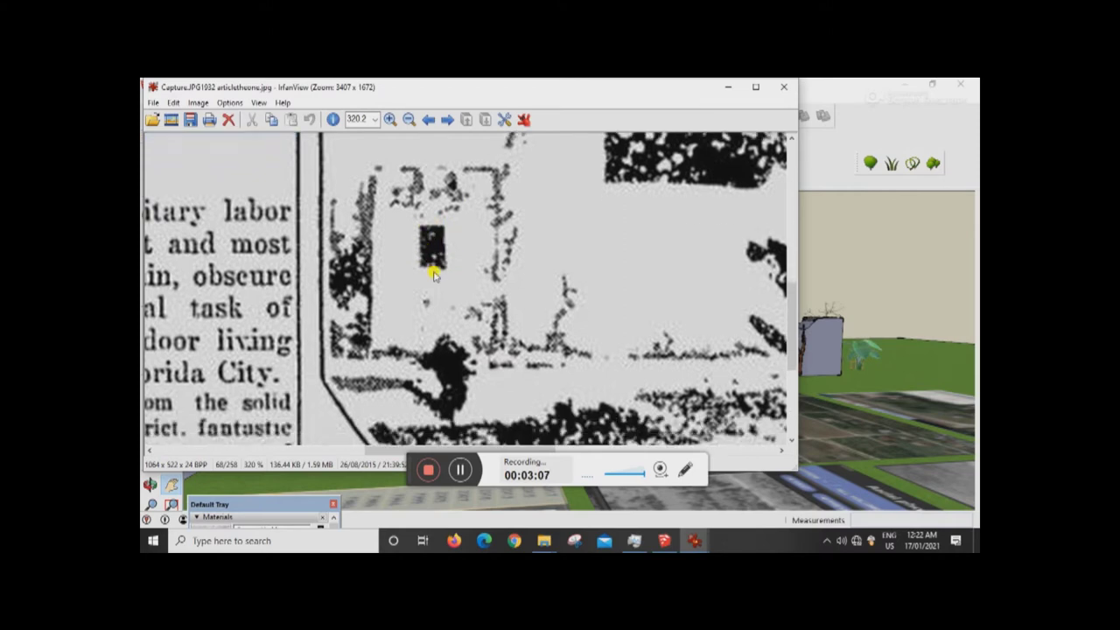
pyautogui.click(409, 120)
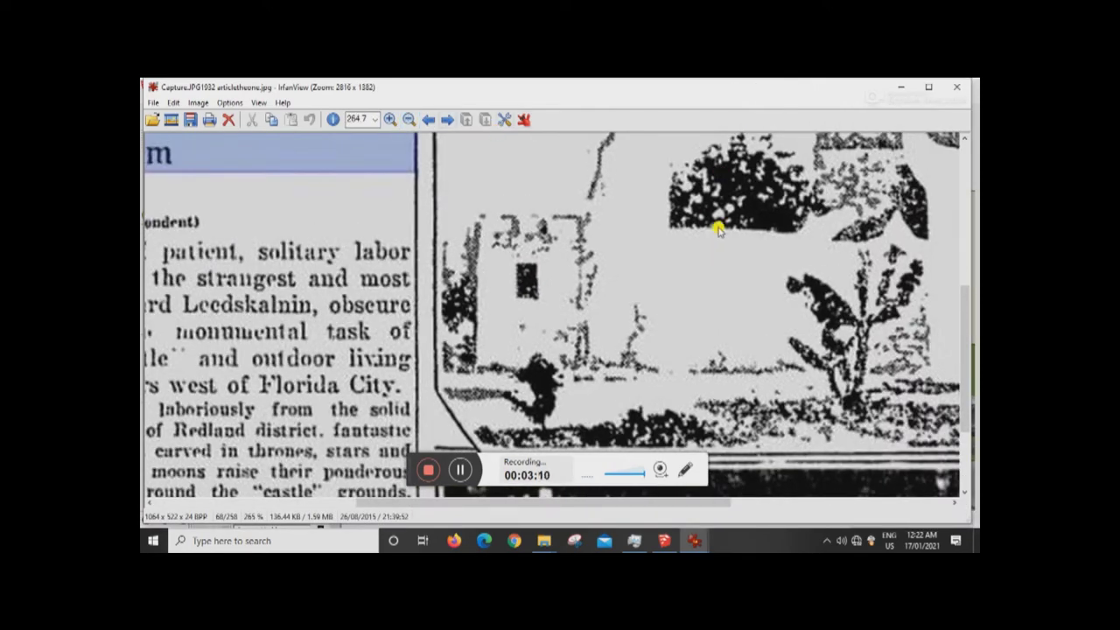
pyautogui.click(901, 86)
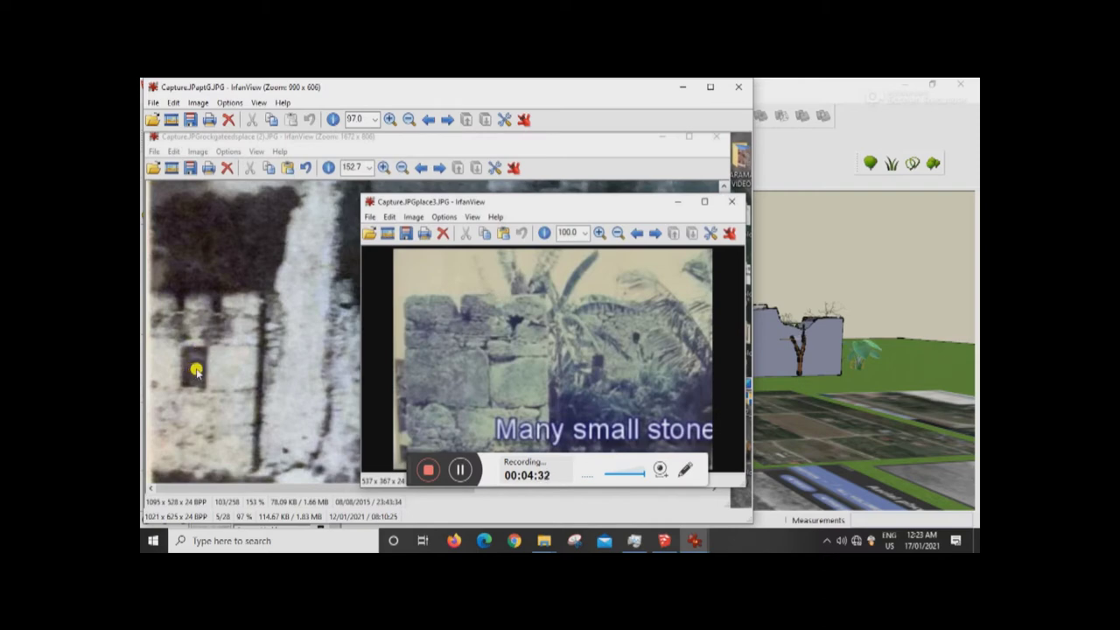
# Step: Minimize the comparison screenshot and inspect the grid-roofed block and adjoining low wall in the castle model
pyautogui.click(685, 88)
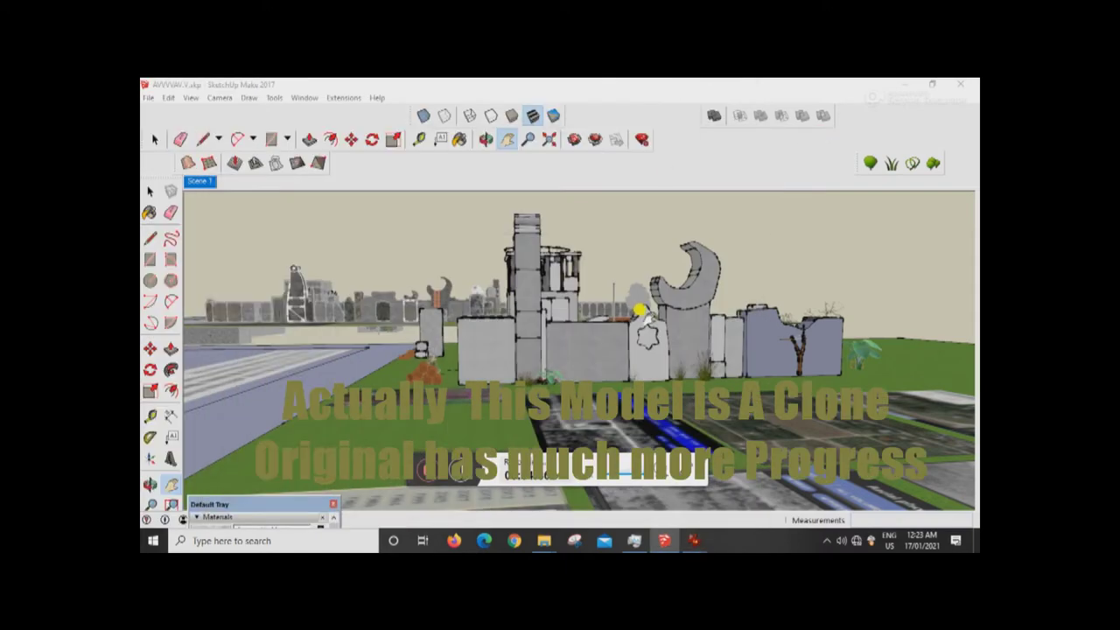
pyautogui.scroll(1, 544, 319)
pyautogui.moveTo(550, 326); pyautogui.dragTo(691, 259)
pyautogui.scroll(-3, 685, 252)
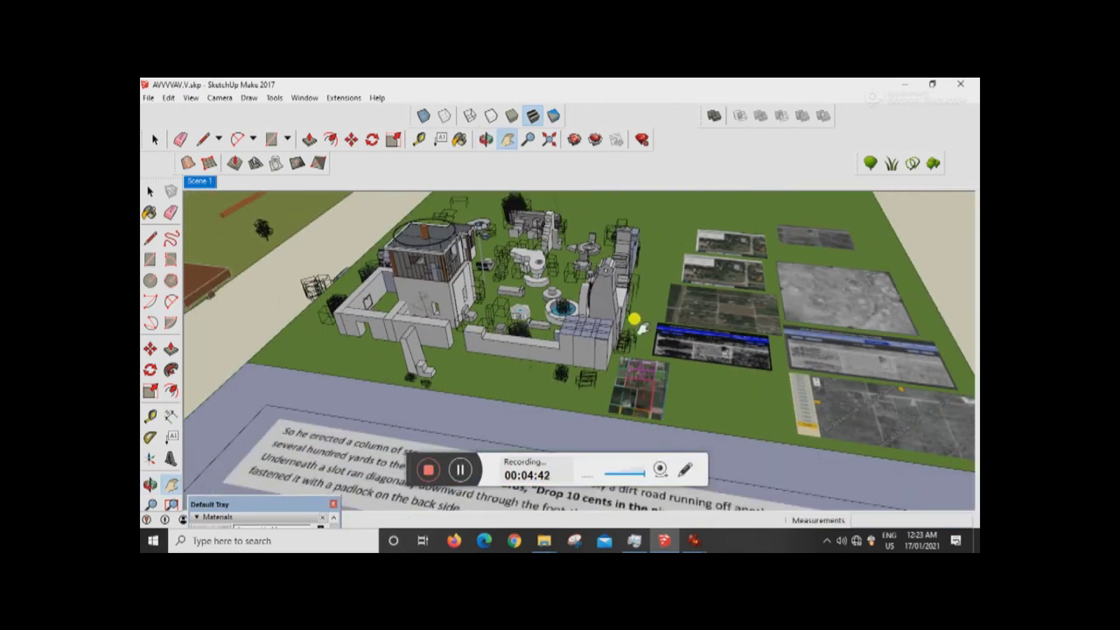
pyautogui.scroll(4, 612, 324)
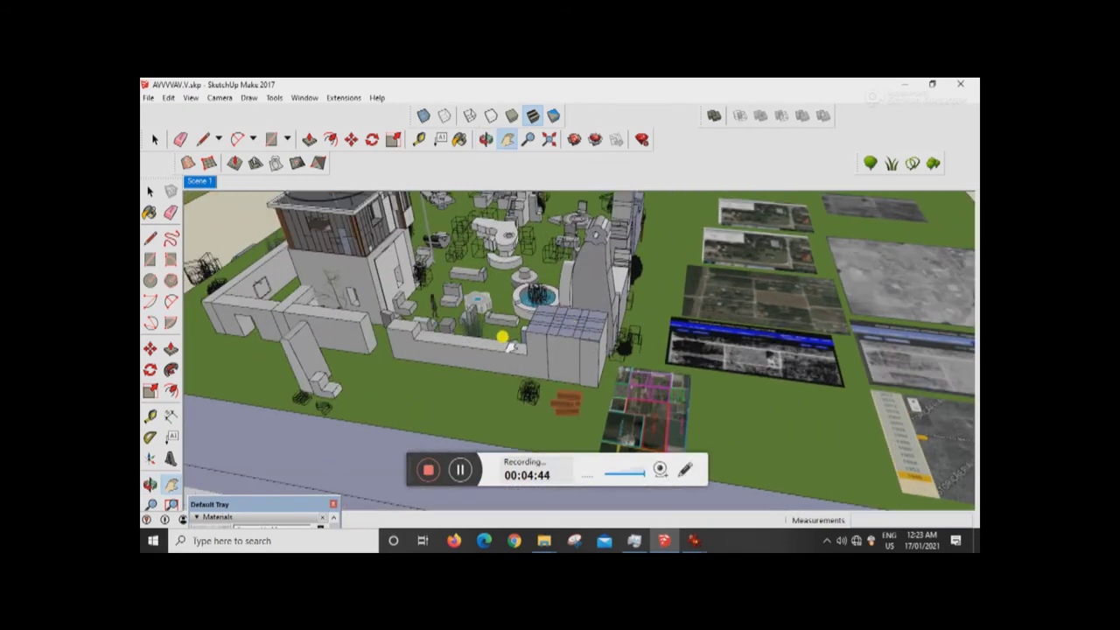
pyautogui.moveTo(520, 341); pyautogui.dragTo(527, 376)
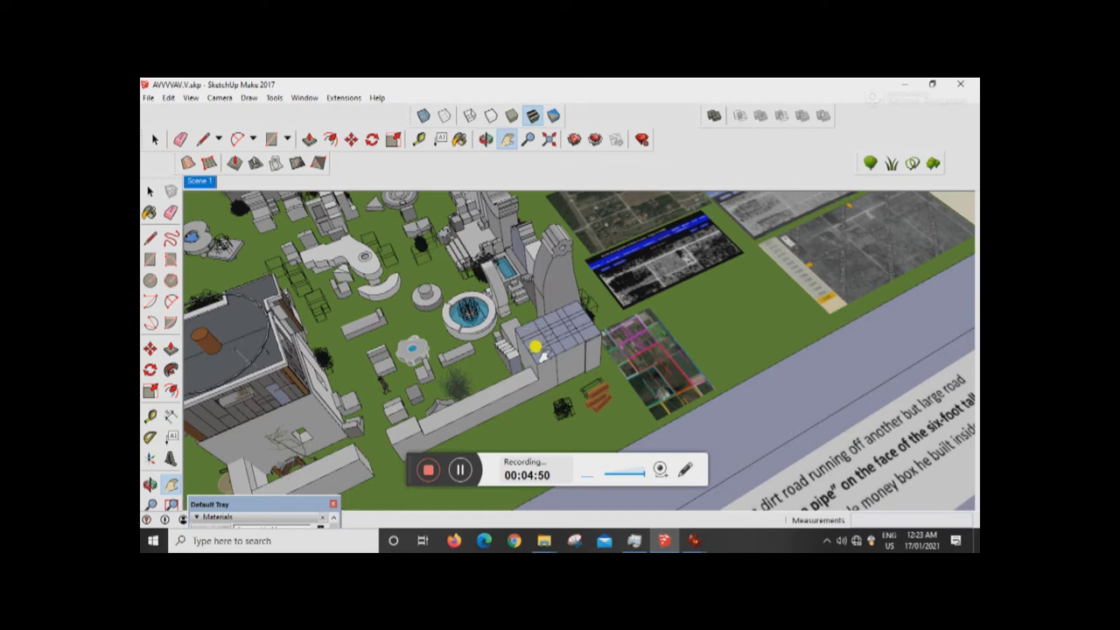
# Step: Compare the castle model's obelisk and courtyard with the edsplace2 reference photo in IrfanView
pyautogui.moveTo(697, 545)
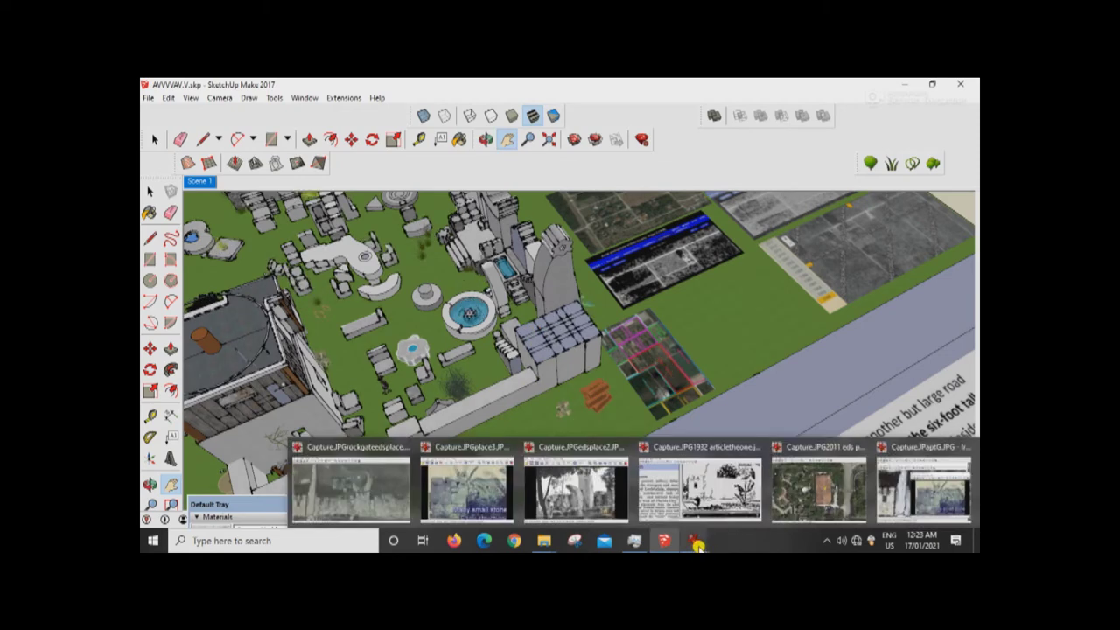
pyautogui.click(567, 492)
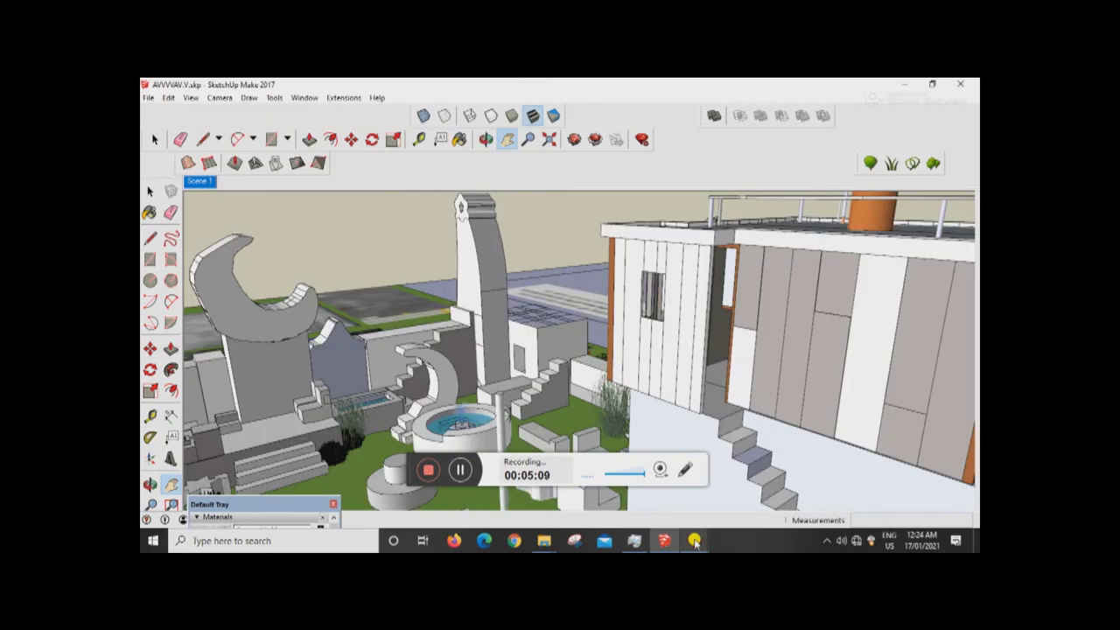
pyautogui.moveTo(695, 541)
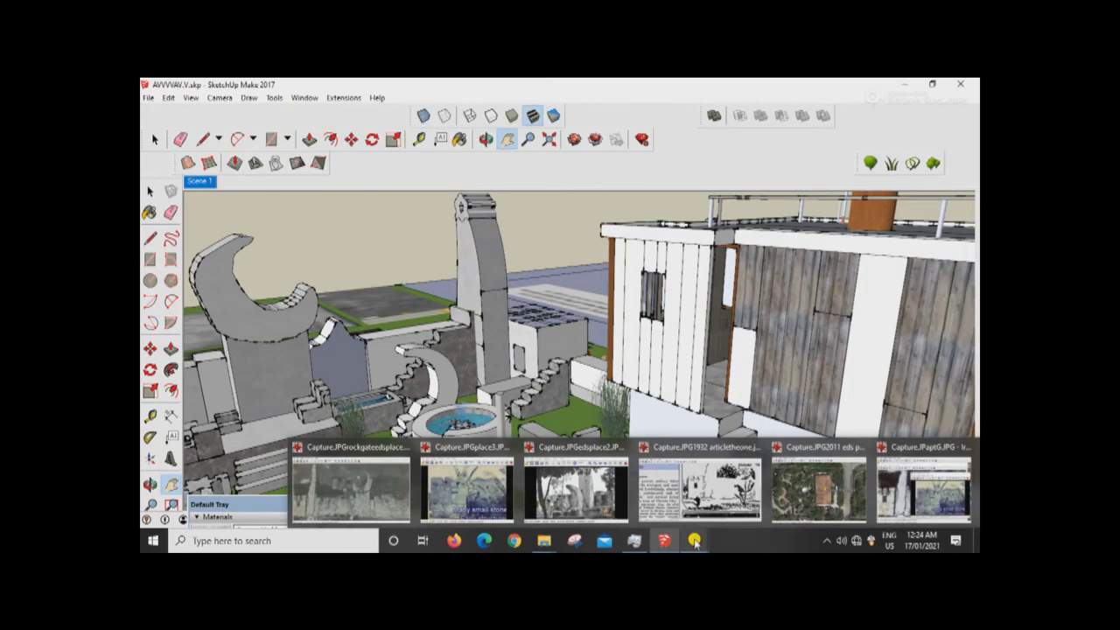
pyautogui.click(580, 490)
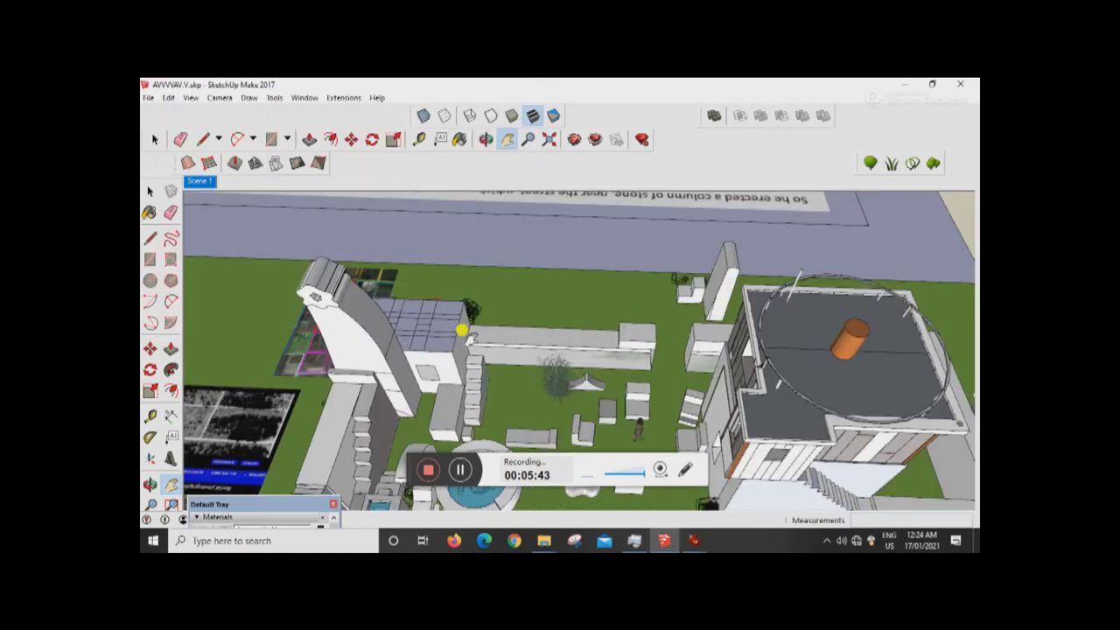
# Step: Examine the street-side wall of the model from the grid-roofed block to the tower's walled yard and entrance stone
pyautogui.moveTo(588, 359); pyautogui.dragTo(904, 308)
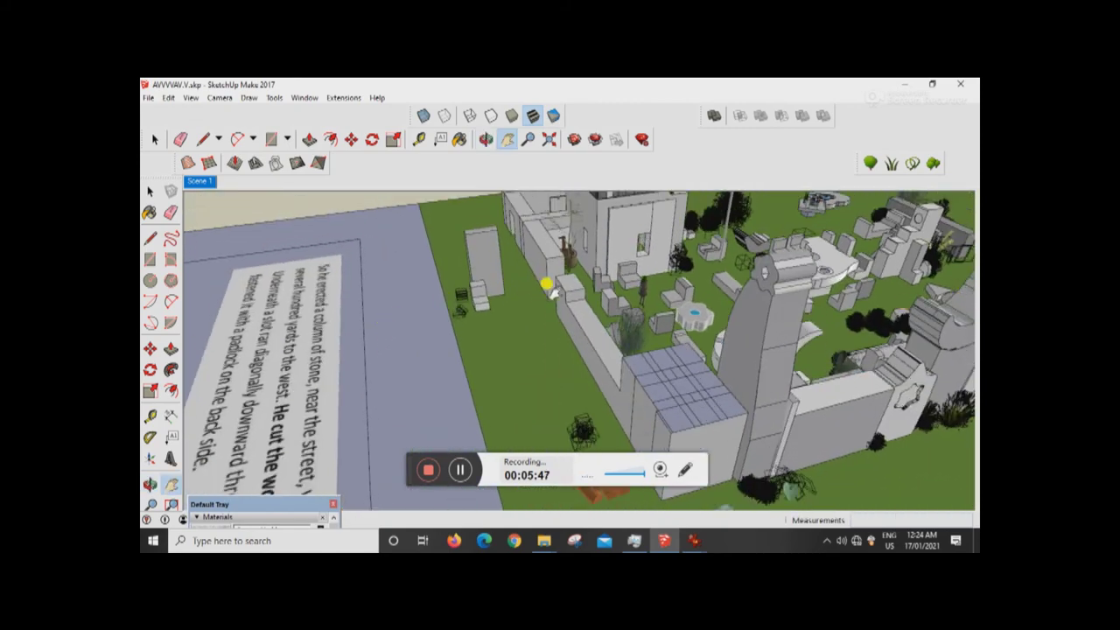
pyautogui.moveTo(547, 331); pyautogui.dragTo(748, 390)
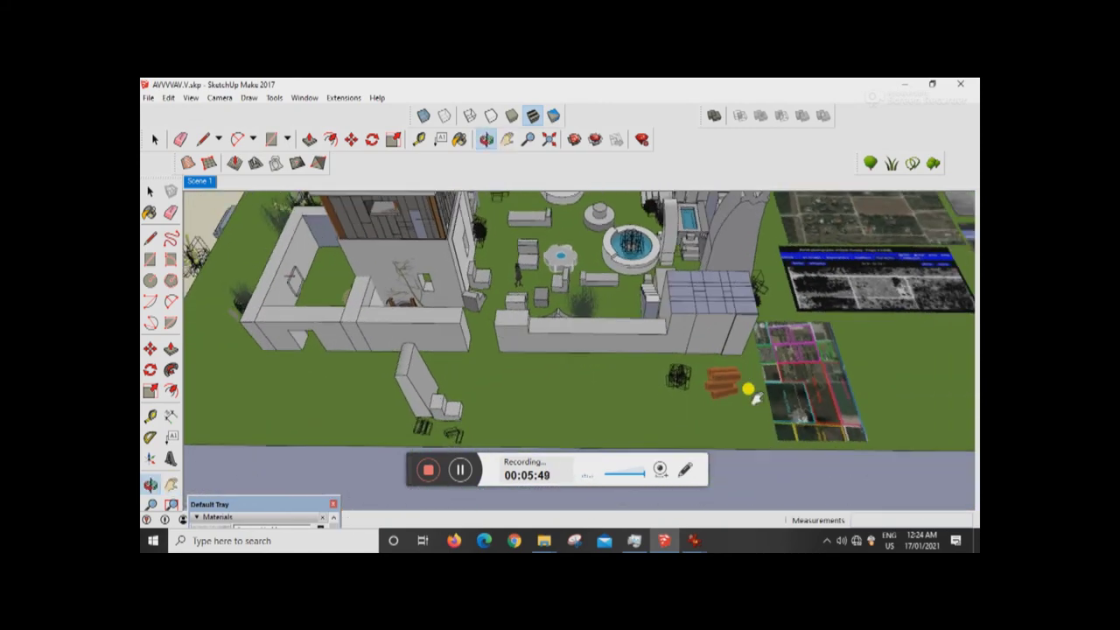
pyautogui.moveTo(385, 329); pyautogui.dragTo(629, 282)
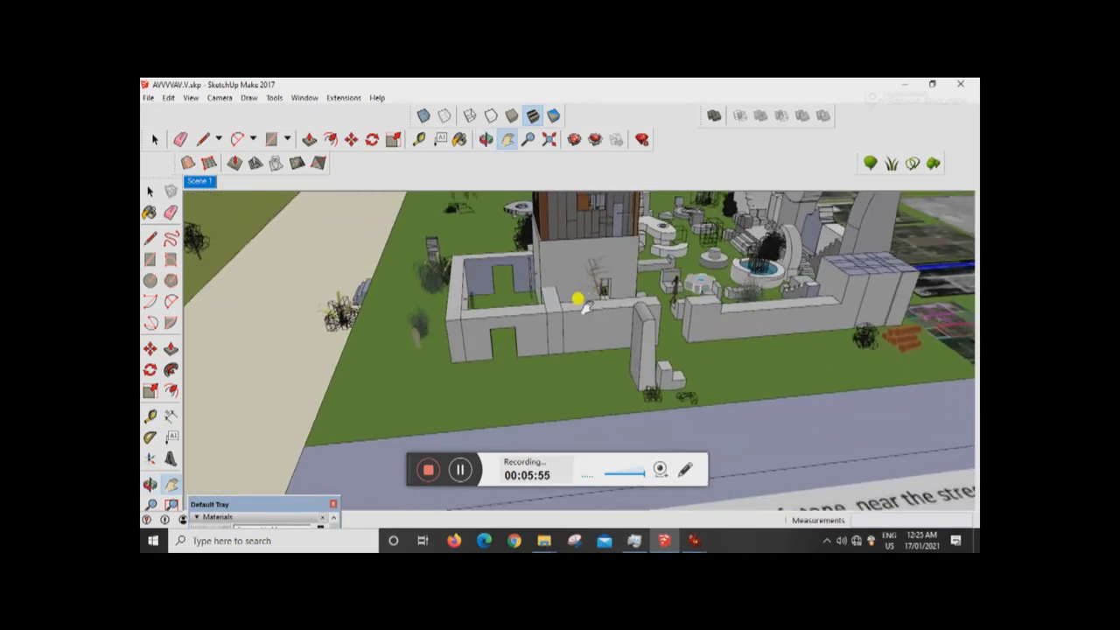
pyautogui.moveTo(483, 318); pyautogui.dragTo(452, 358)
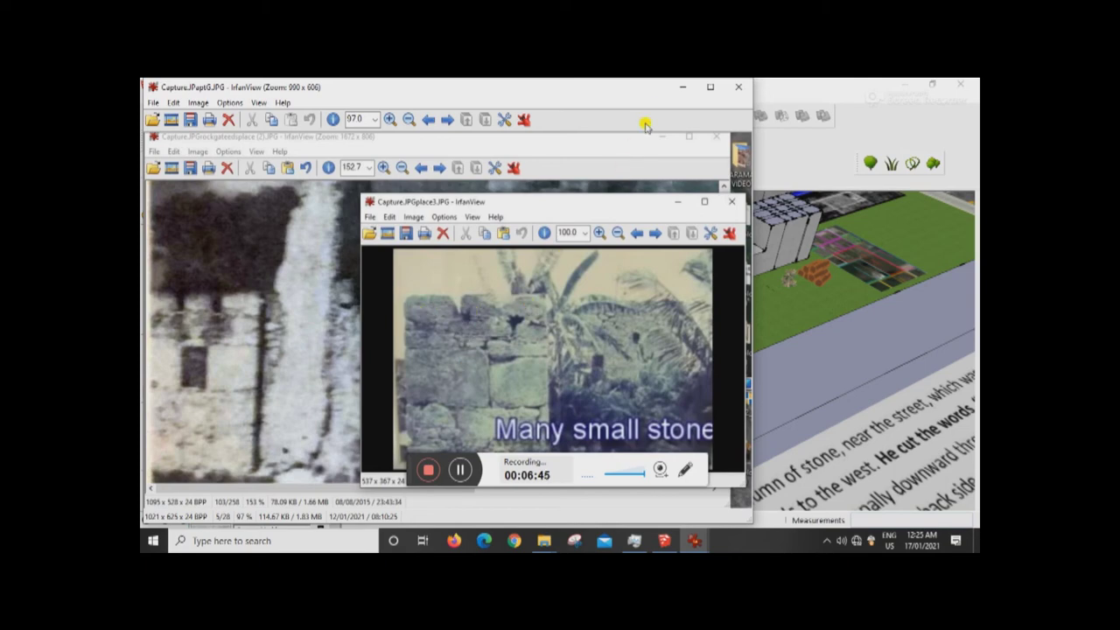
# Step: Minimize the photo comparison and survey both castle sites in the model, ending close on the grid-roofed block
pyautogui.click(685, 88)
pyautogui.moveTo(617, 307); pyautogui.dragTo(297, 333)
pyautogui.scroll(-4, 655, 348)
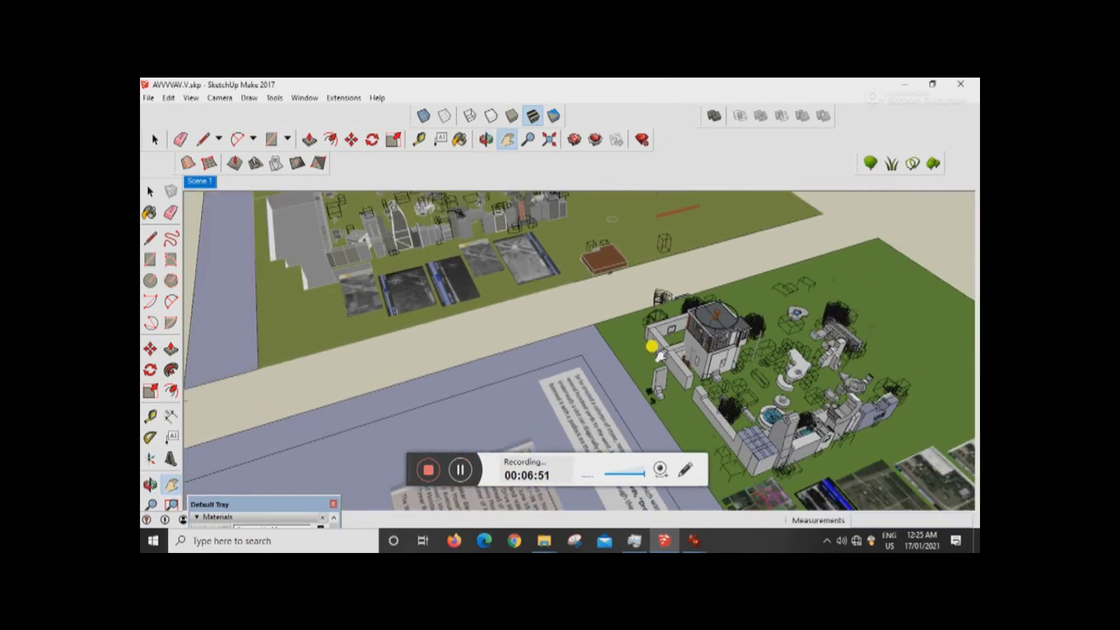
pyautogui.scroll(-3, 740, 400)
pyautogui.scroll(8, 732, 400)
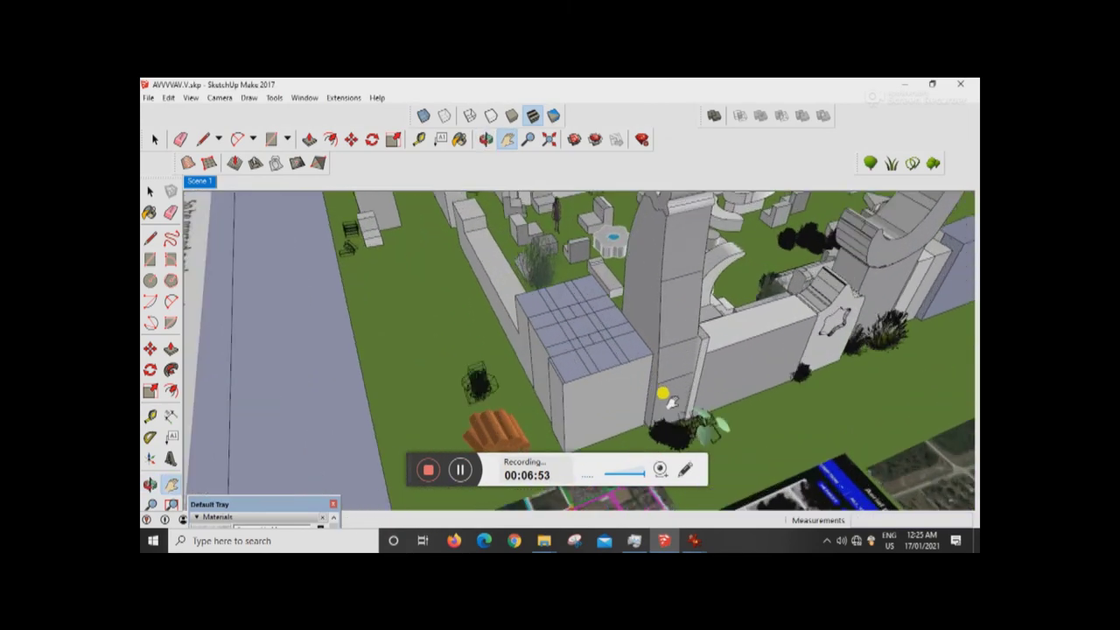
pyautogui.moveTo(667, 398); pyautogui.dragTo(598, 366)
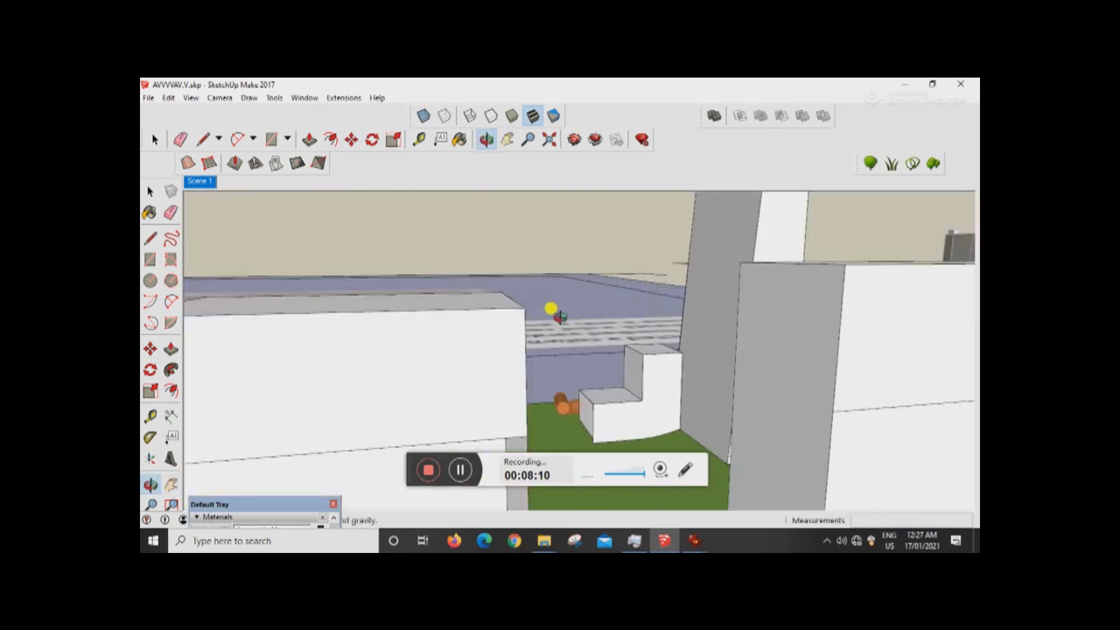
# Step: Examine the castle model from the wall opening, around the tower, and along the side with the obelisk and crescent moon
pyautogui.moveTo(551, 308); pyautogui.dragTo(605, 357)
pyautogui.scroll(-3, 601, 342)
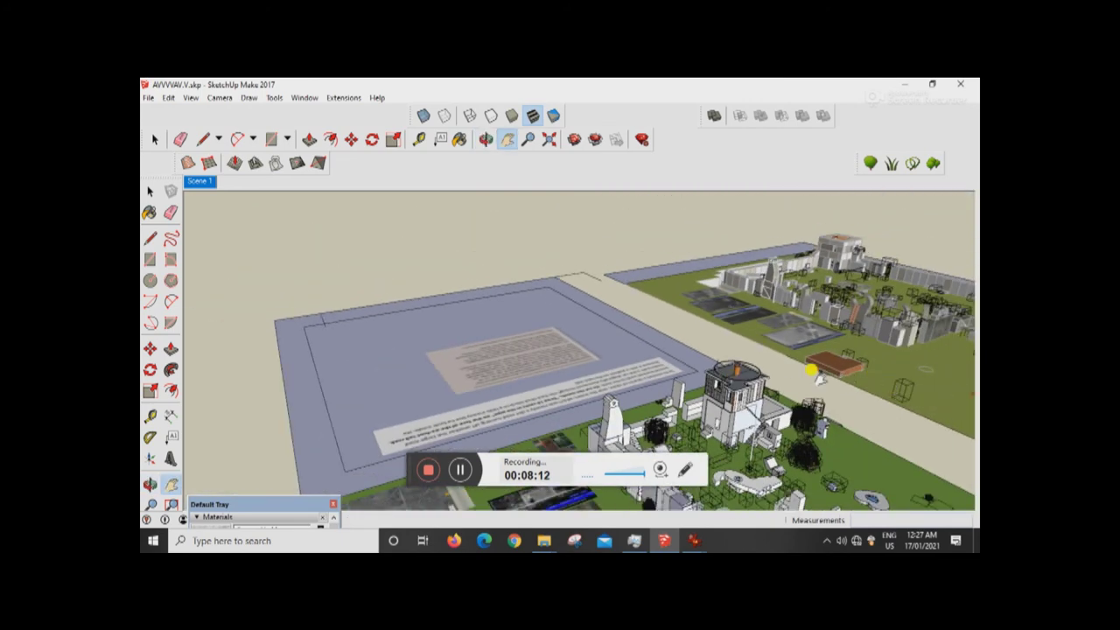
pyautogui.scroll(8, 814, 372)
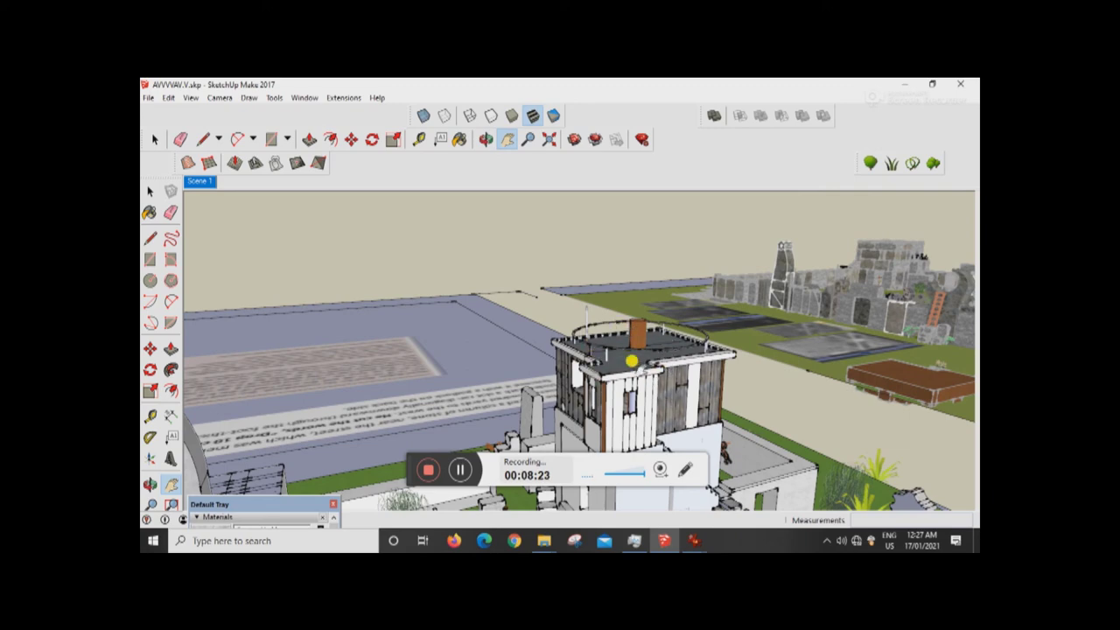
pyautogui.moveTo(623, 382); pyautogui.dragTo(718, 234)
pyautogui.moveTo(352, 379); pyautogui.dragTo(544, 343)
pyautogui.moveTo(562, 335); pyautogui.dragTo(568, 333)
pyautogui.scroll(-3, 571, 333)
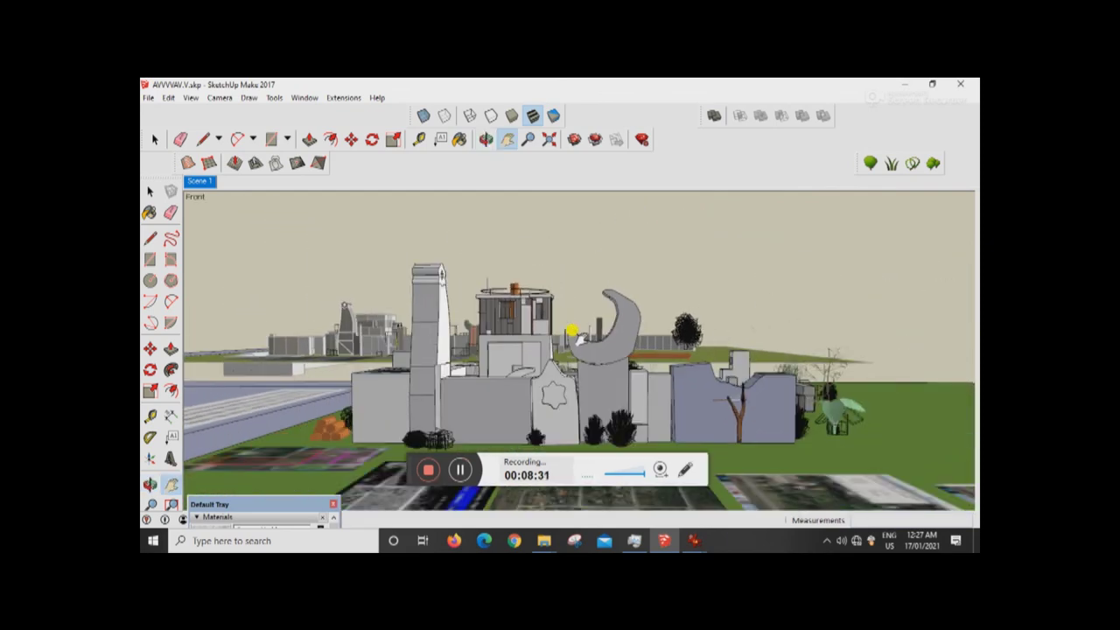
pyautogui.moveTo(541, 398); pyautogui.dragTo(650, 440)
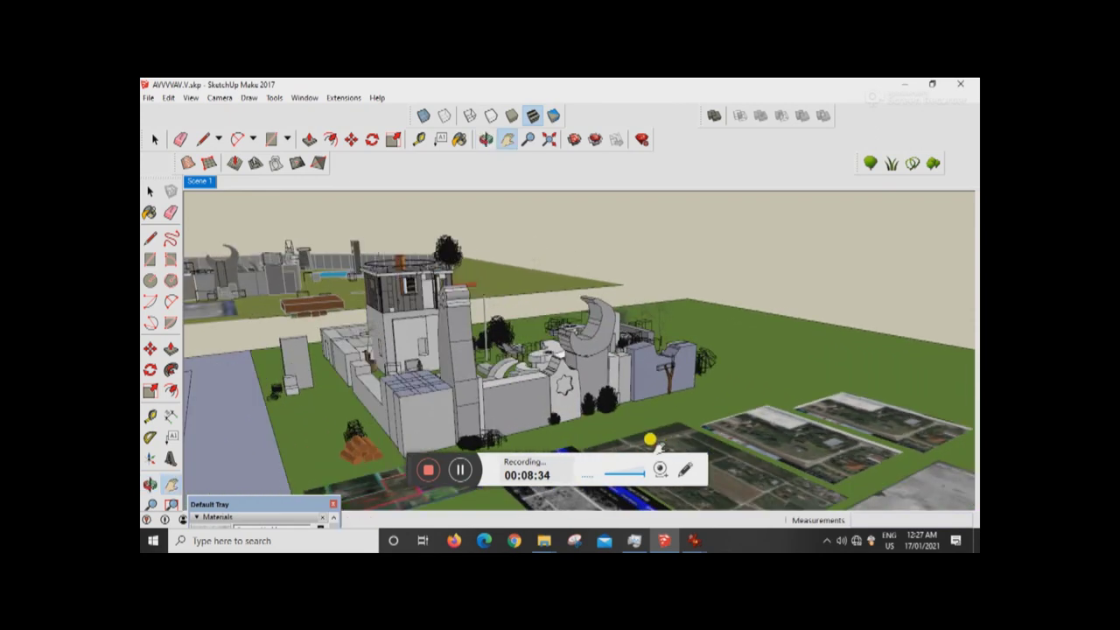